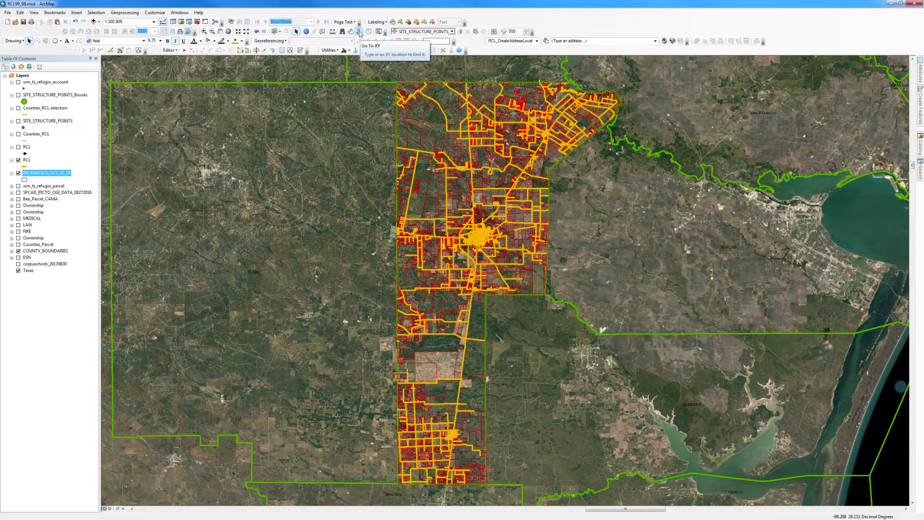
Go to longitude -98.10524, latitude 27.69422 in decimal degrees using Go To XY.
left_click(359, 32)
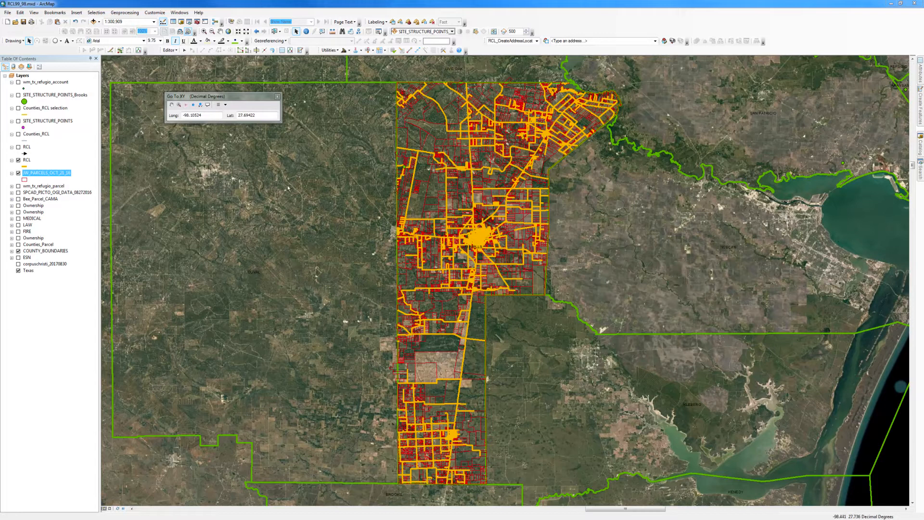
double_click(213, 115)
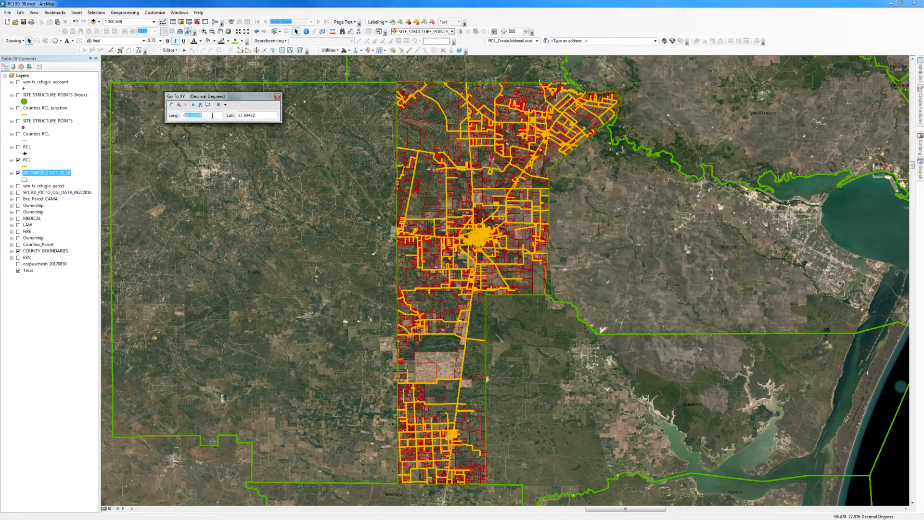
type("-98.10524")
key("Home")
key("Delete")
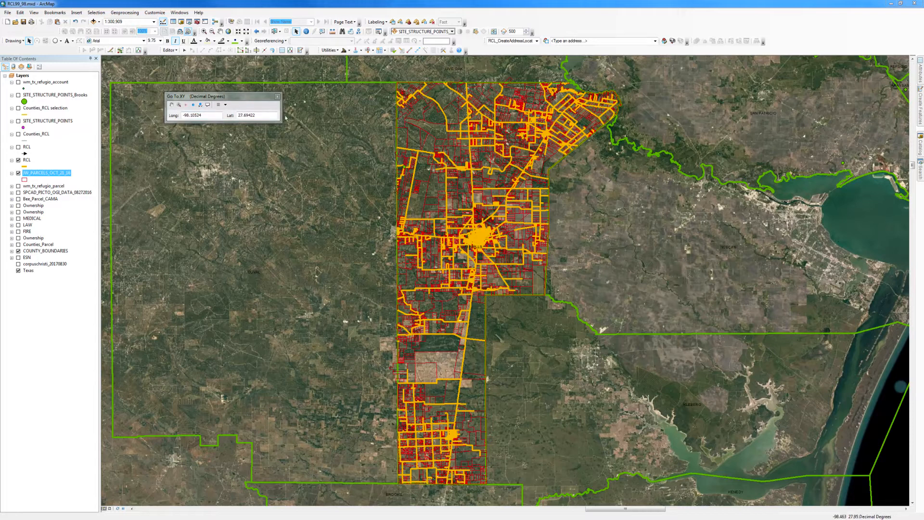
left_click(260, 116)
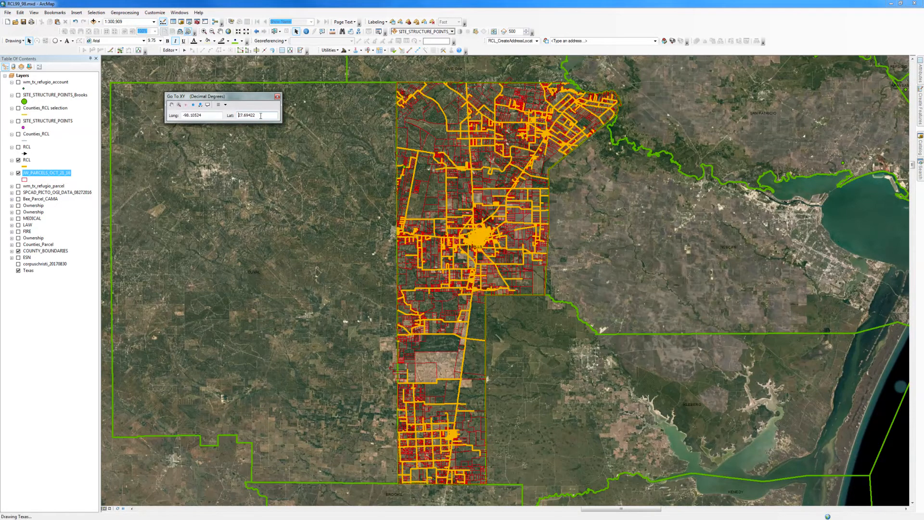
key("Return")
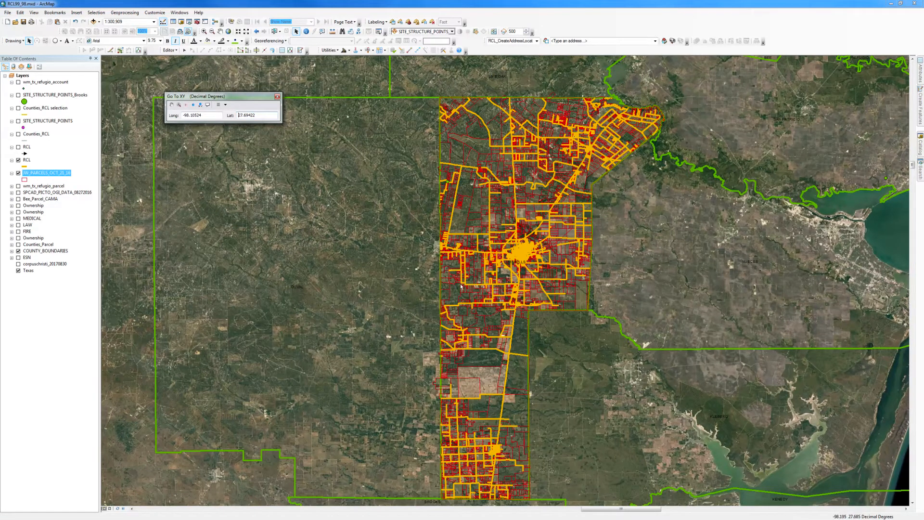
Set the map scale to 1:1,000 and close the Go To XY window.
left_click(154, 22)
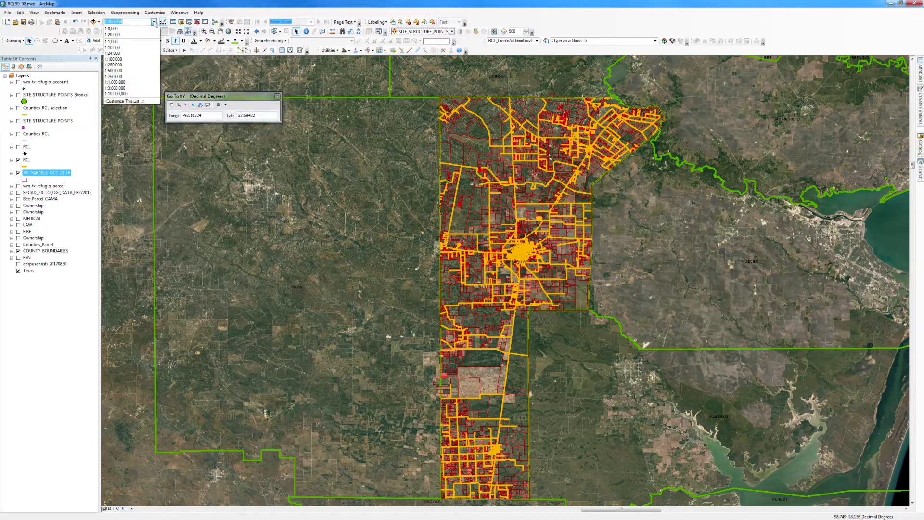
left_click(125, 42)
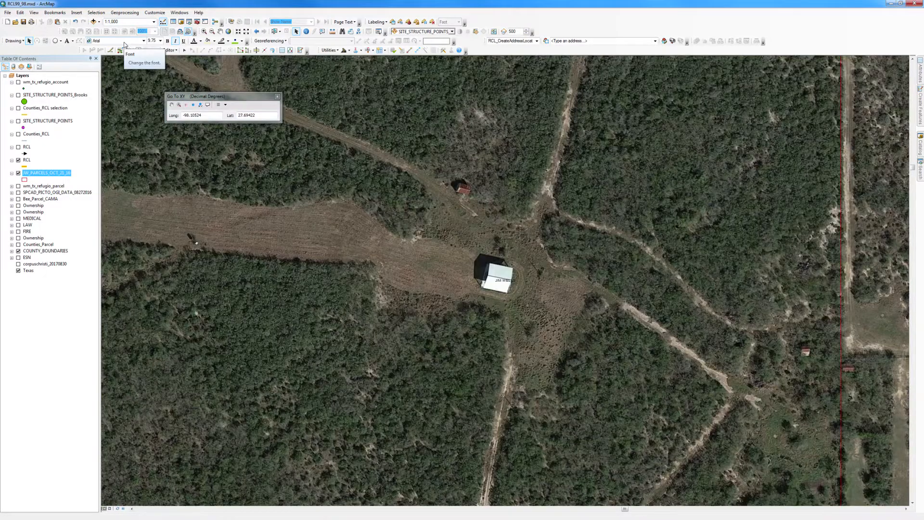
left_click(277, 97)
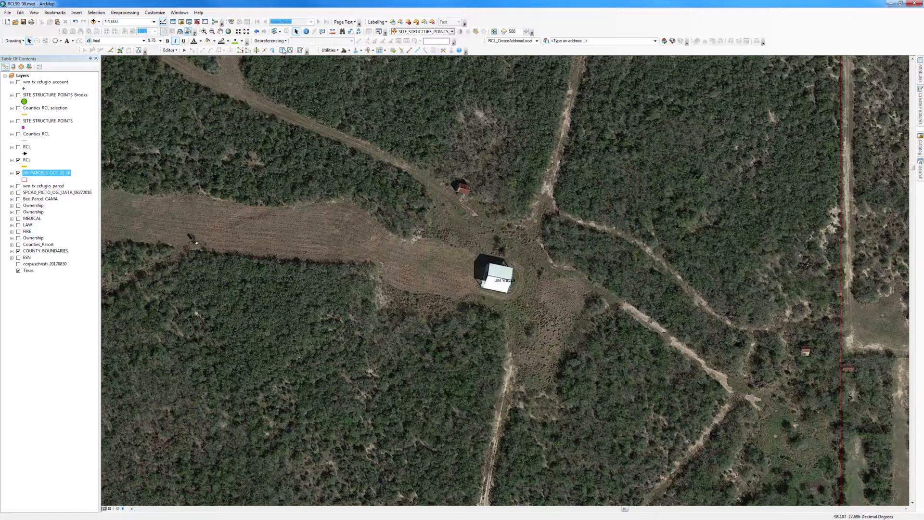
Mark the Go To XY coordinate with a point graphic on the map and close the coordinate window.
left_click(358, 31)
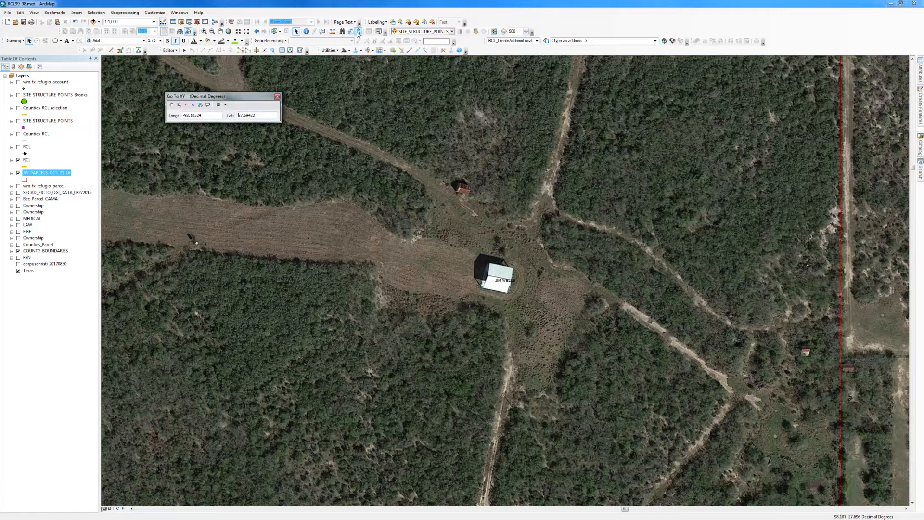
left_click(194, 106)
left_click(277, 97)
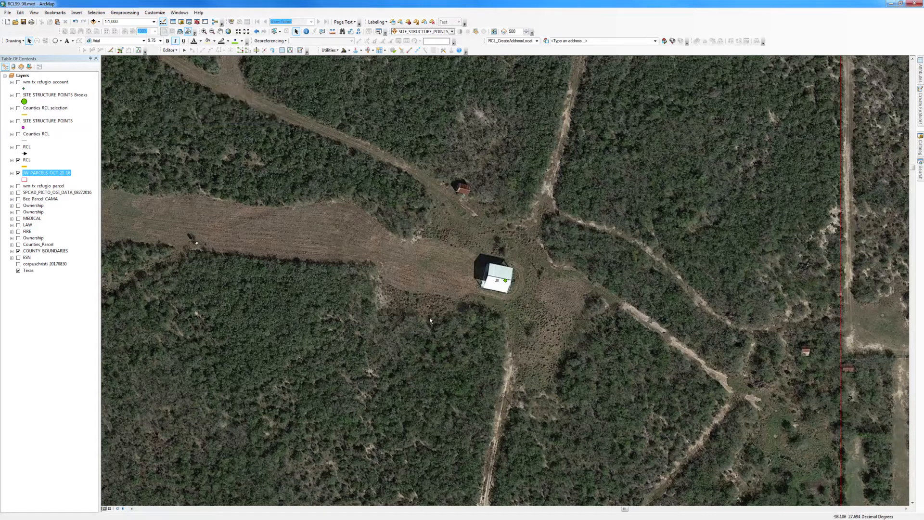
Examine the building at the marked point and the surrounding parcels, tracks and labelled roads out to a scale of 1:5,000.
scroll(480, 393, "up", 3)
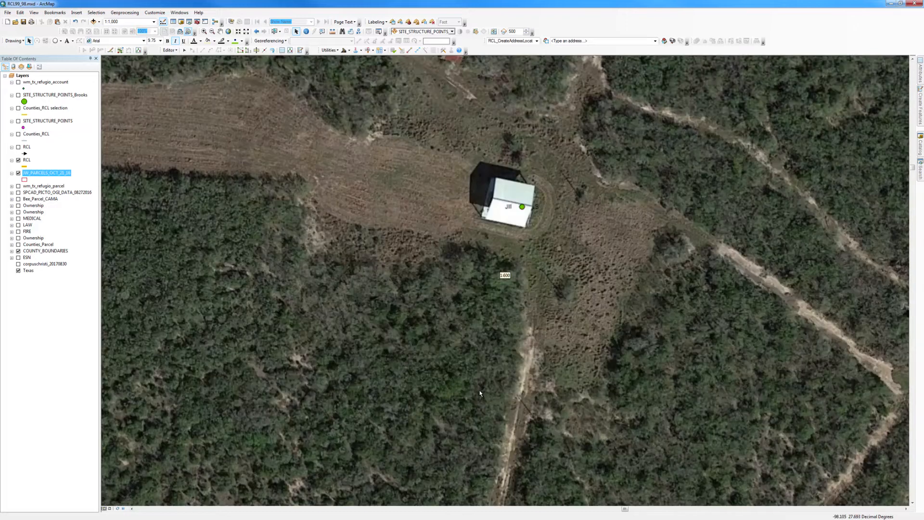
scroll(486, 414, "up", 2)
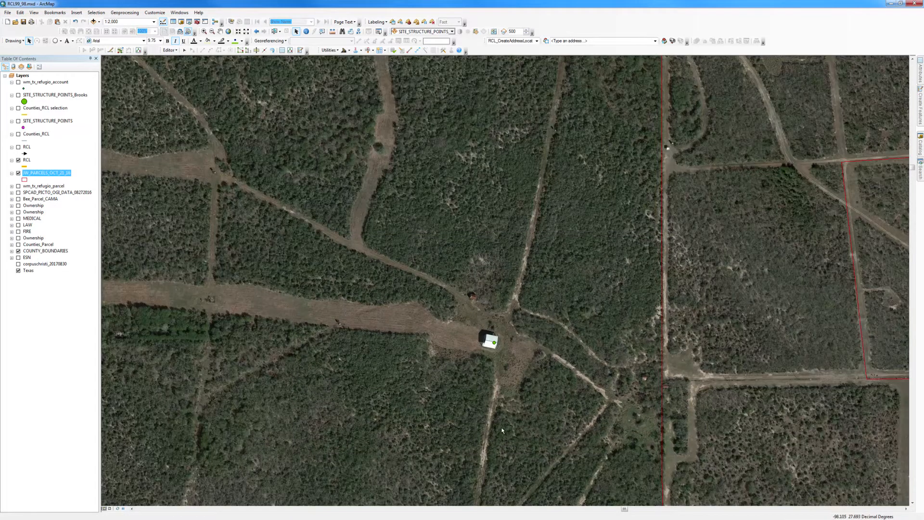
left_click_drag(500, 426, 440, 258)
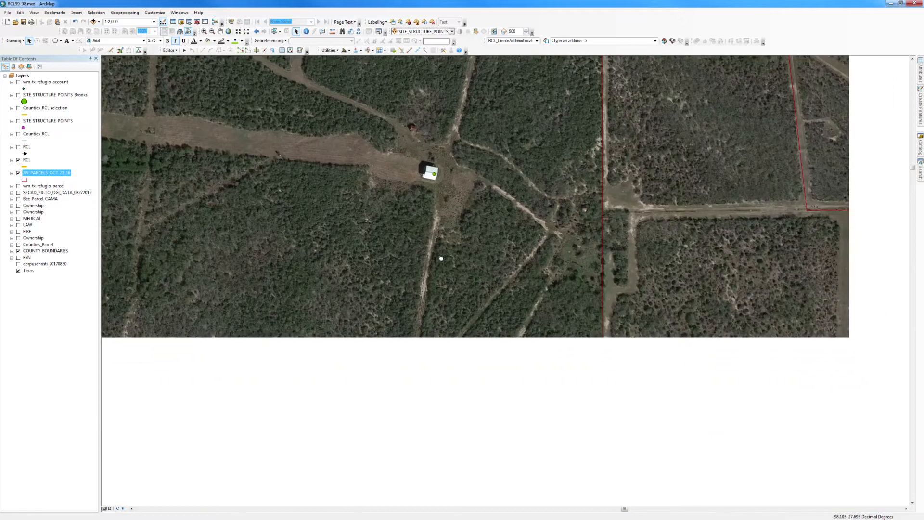
scroll(445, 409, "up", 2)
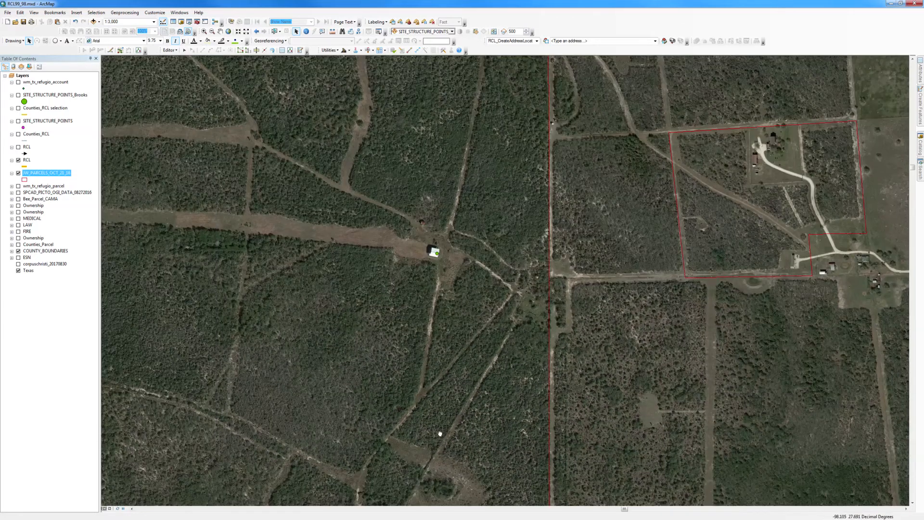
left_click_drag(440, 436, 400, 249)
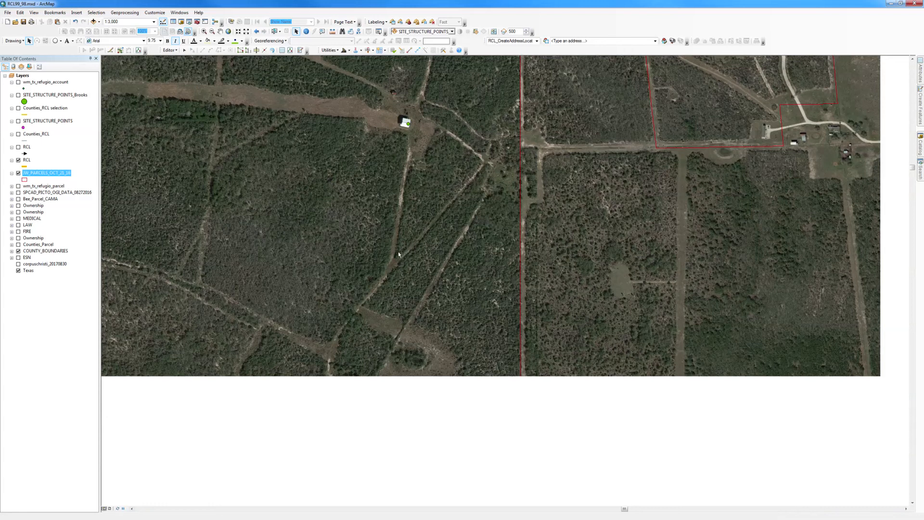
scroll(403, 304, "up", 1)
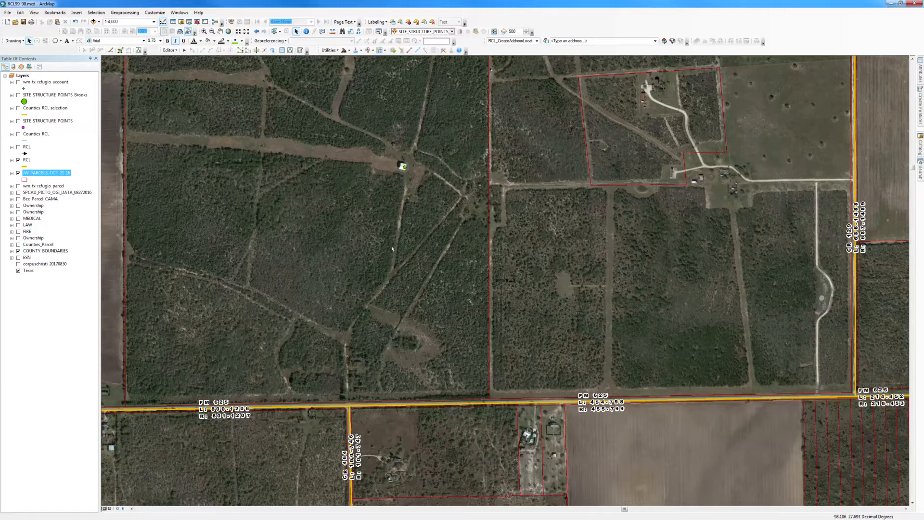
scroll(405, 347, "up", 1)
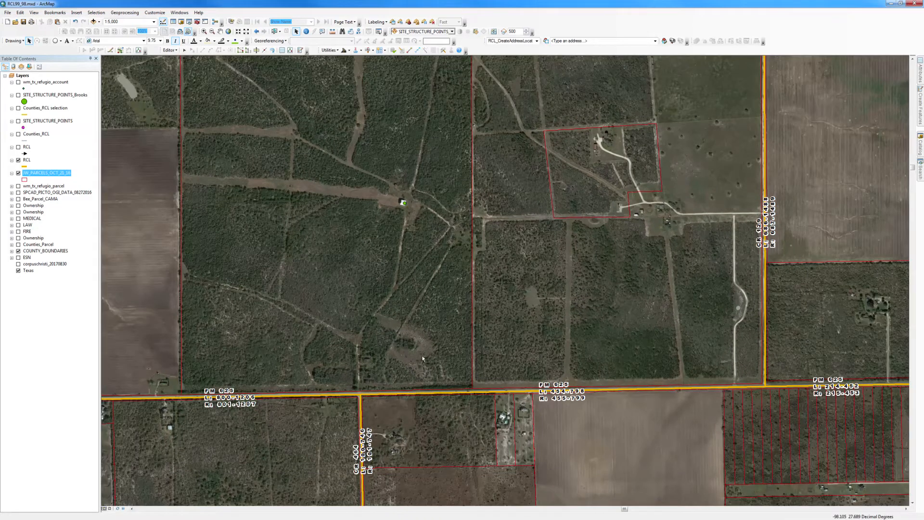
left_click_drag(426, 340, 368, 341)
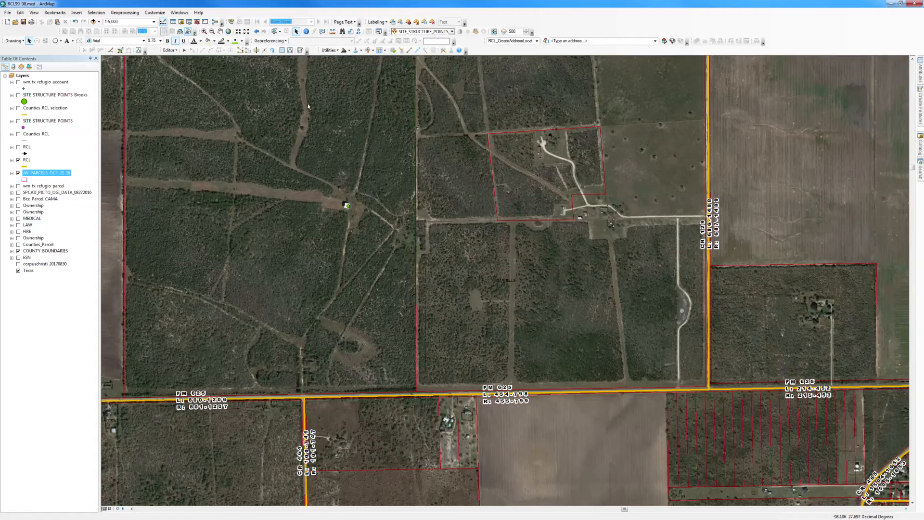
Select the FM 625 centerline segment with ranges 454-798 and 455-799 and measure its length as a feature.
left_click(275, 31)
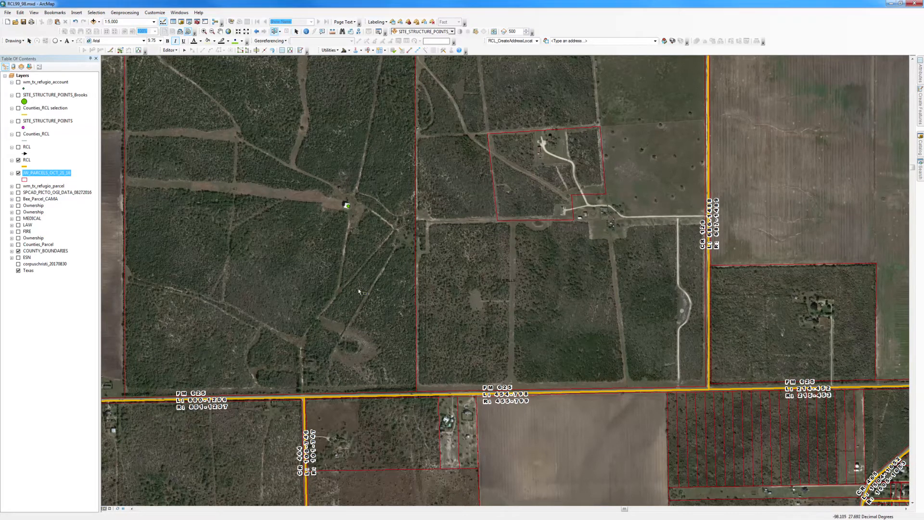
left_click(373, 397)
left_click(374, 398)
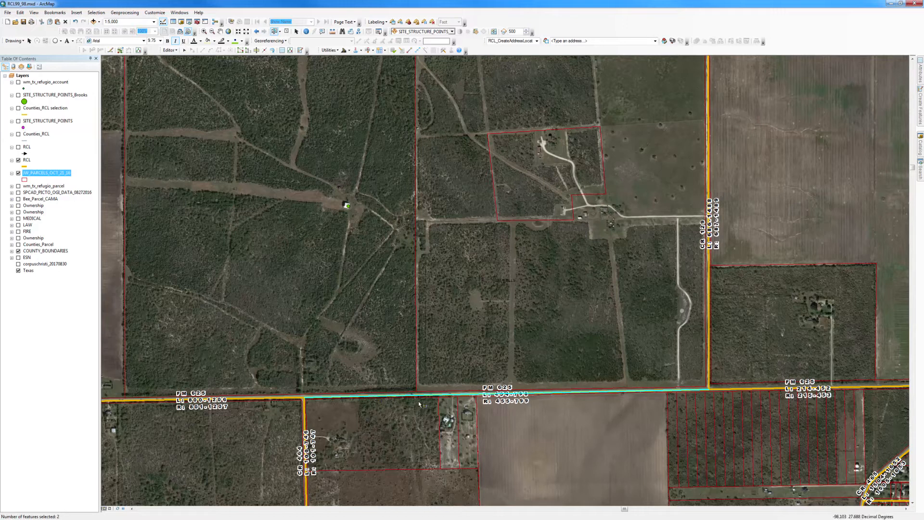
left_click(333, 32)
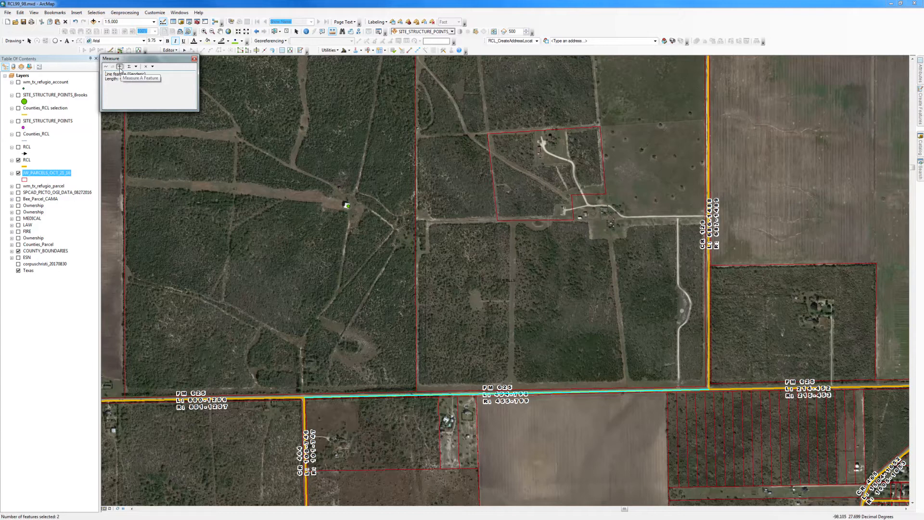
left_click(120, 67)
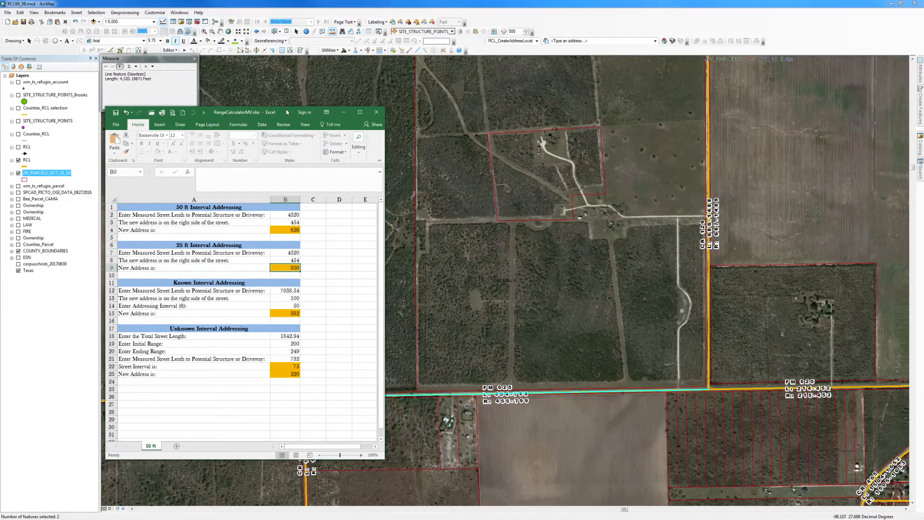
In RangeCalculatorMV.xlsx in Excel, enter a street length of 4320 and an initial range of 455 under 50 ft Interval Addressing.
left_click_drag(288, 112, 200, 93)
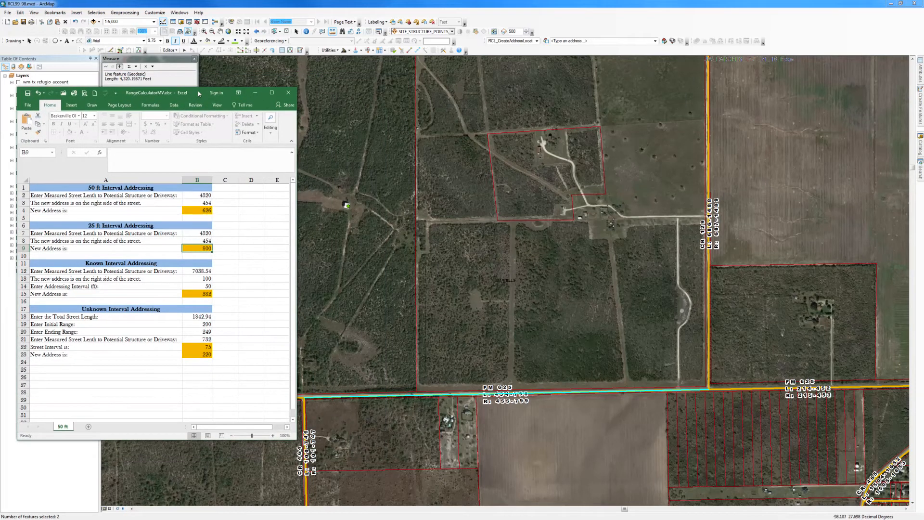
left_click(207, 196)
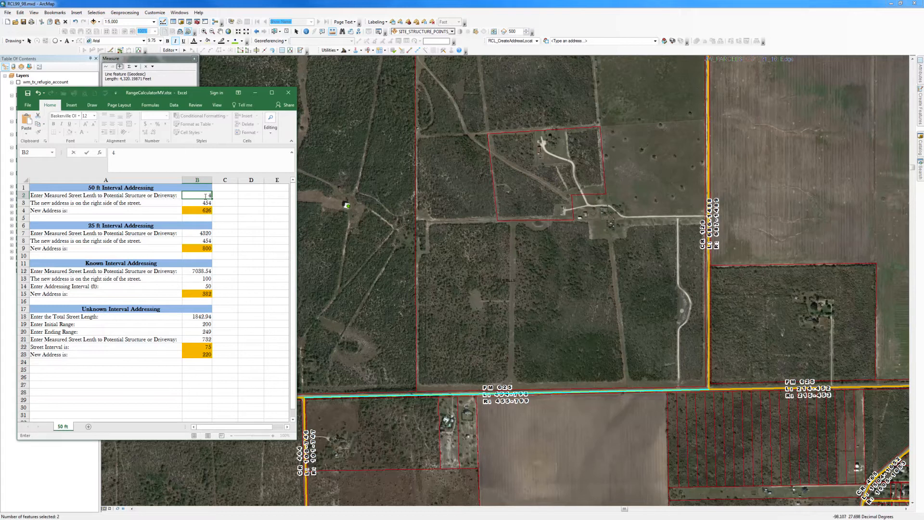
type("4320")
left_click(192, 205)
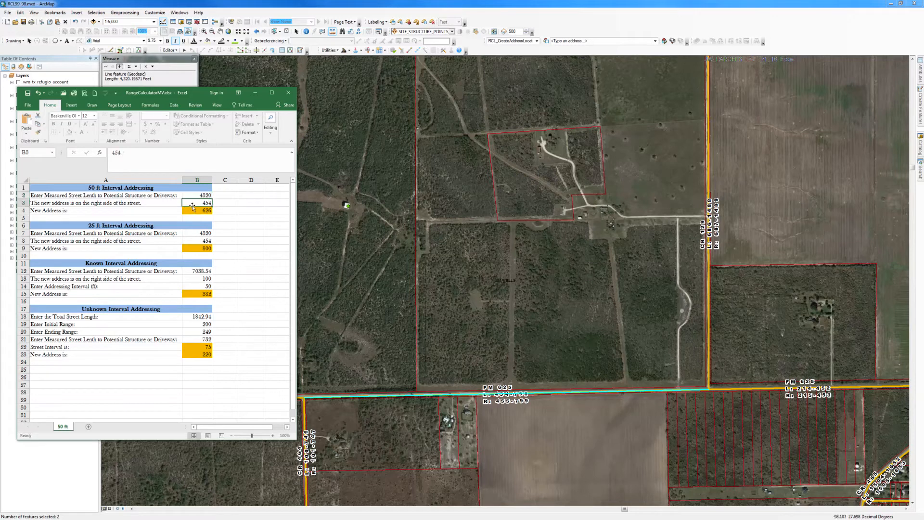
key("BackSpace")
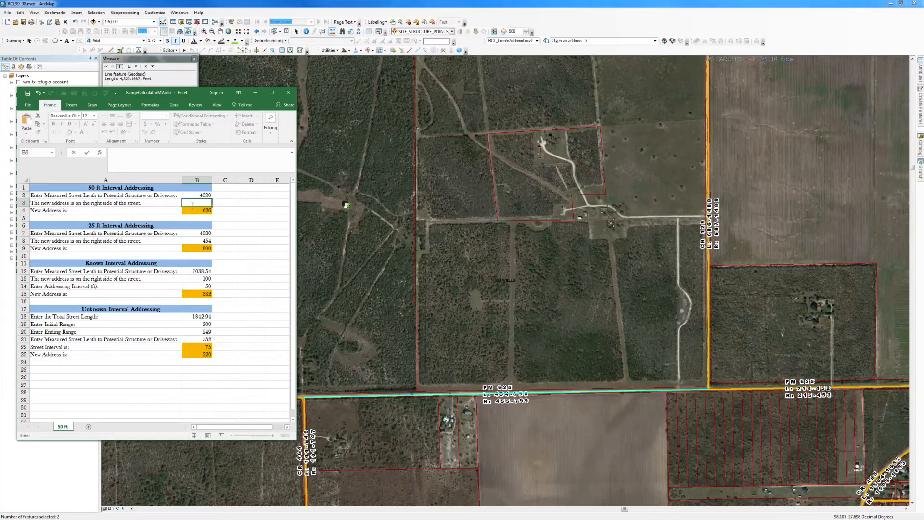
left_click(229, 202)
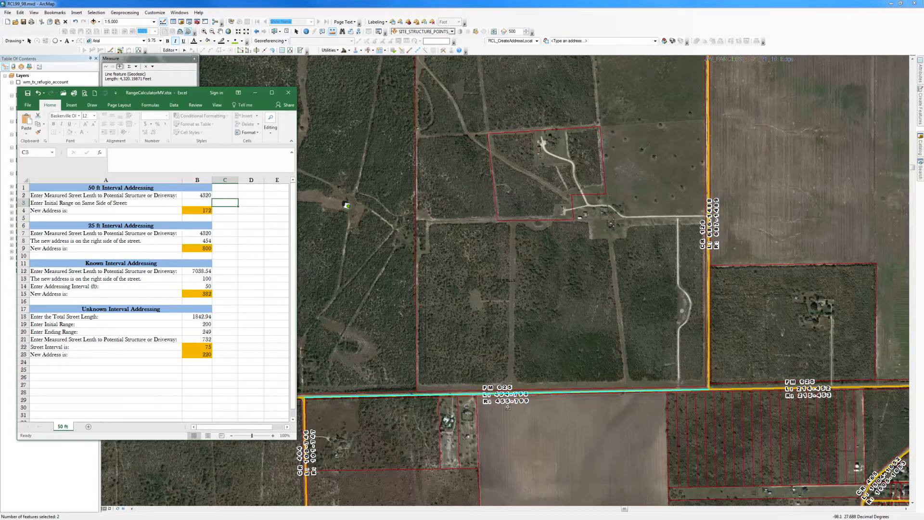
left_click(203, 203)
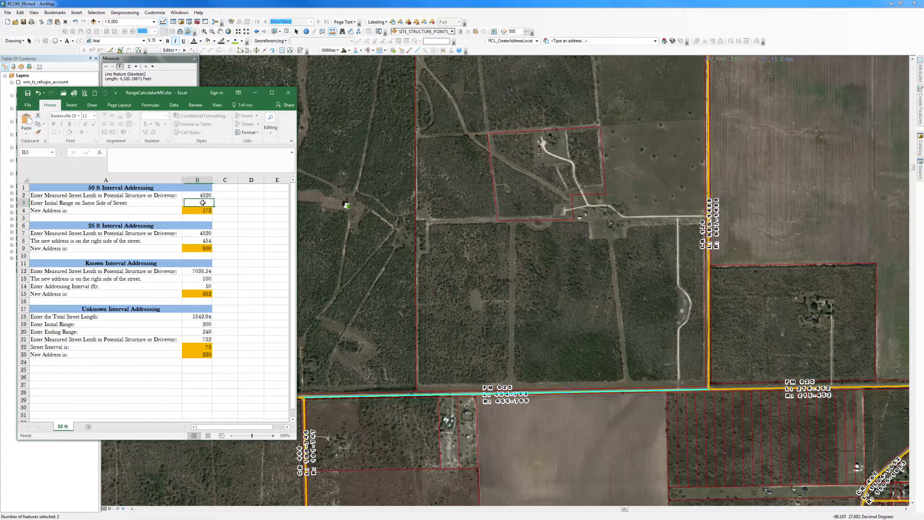
type("55")
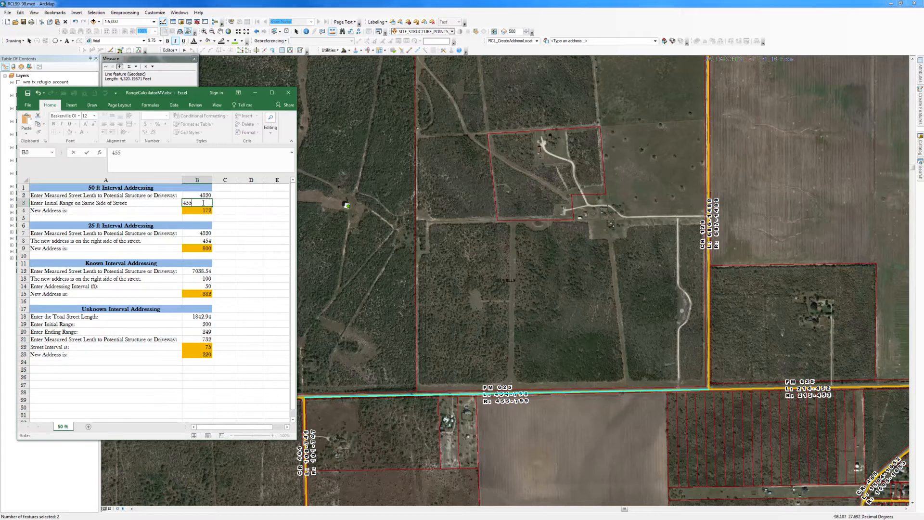
key("Return")
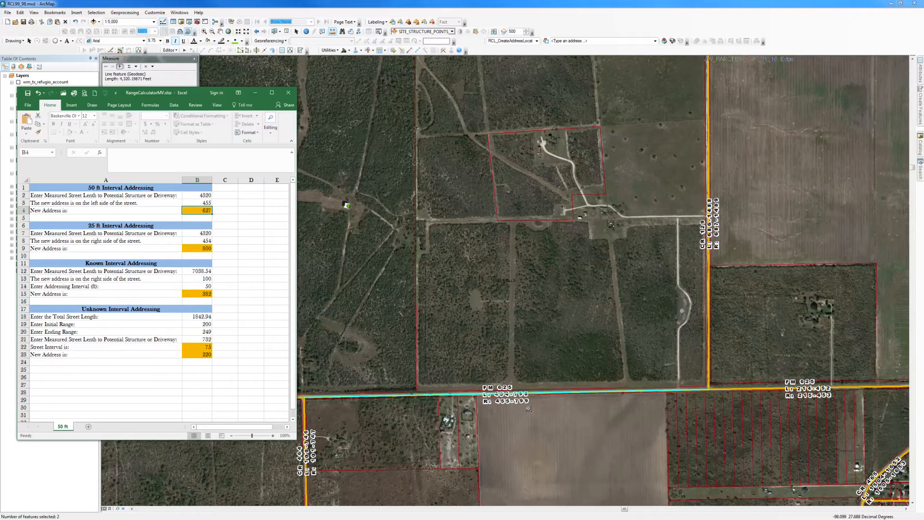
Enter a street length of 4320 and an initial range of 455 under 25 ft Interval Addressing, then minimize the workbook.
left_click(204, 234)
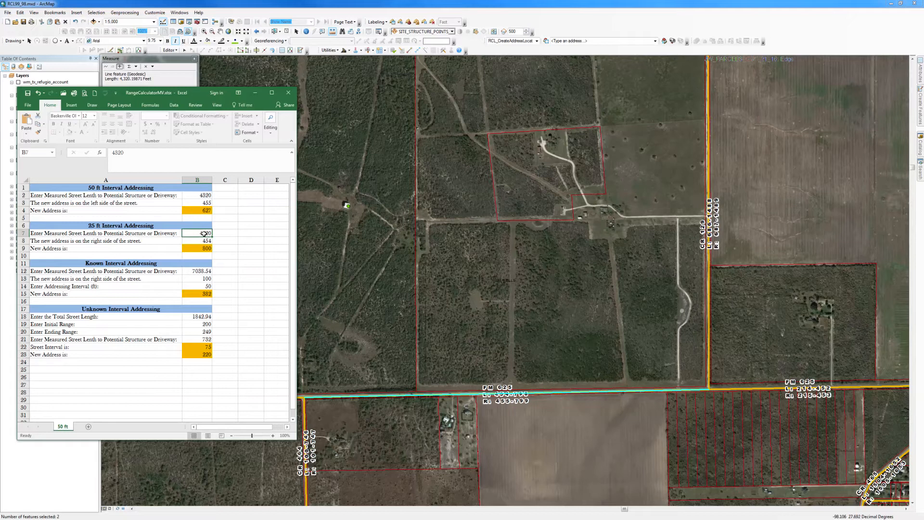
type("430")
left_click(195, 241)
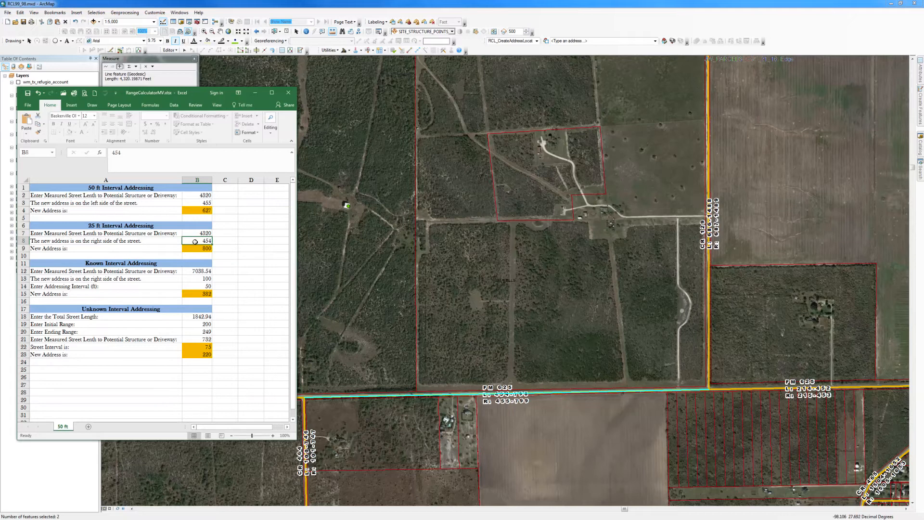
type("455")
key("Return")
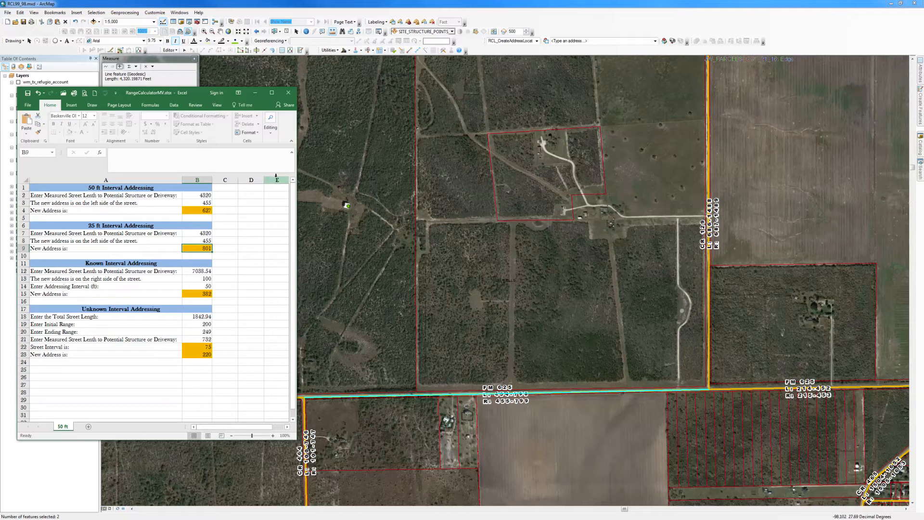
left_click_drag(201, 94, 177, 98)
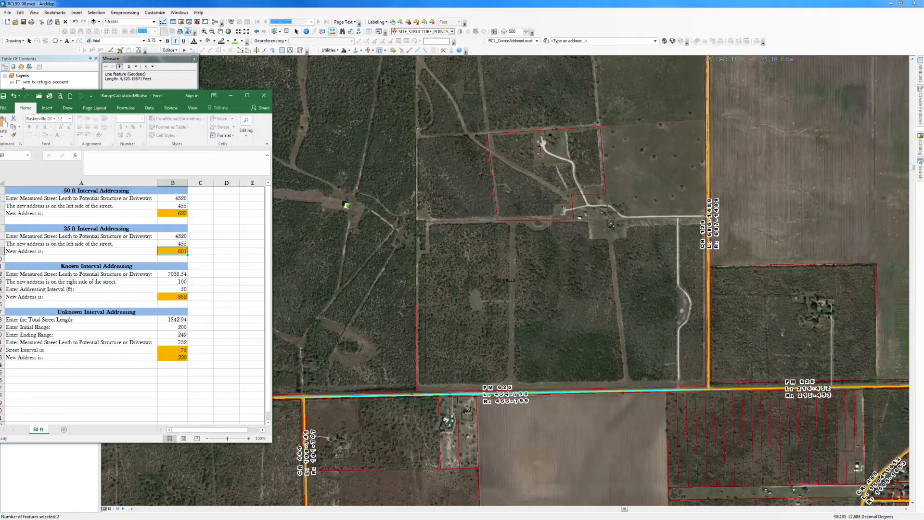
left_click(231, 98)
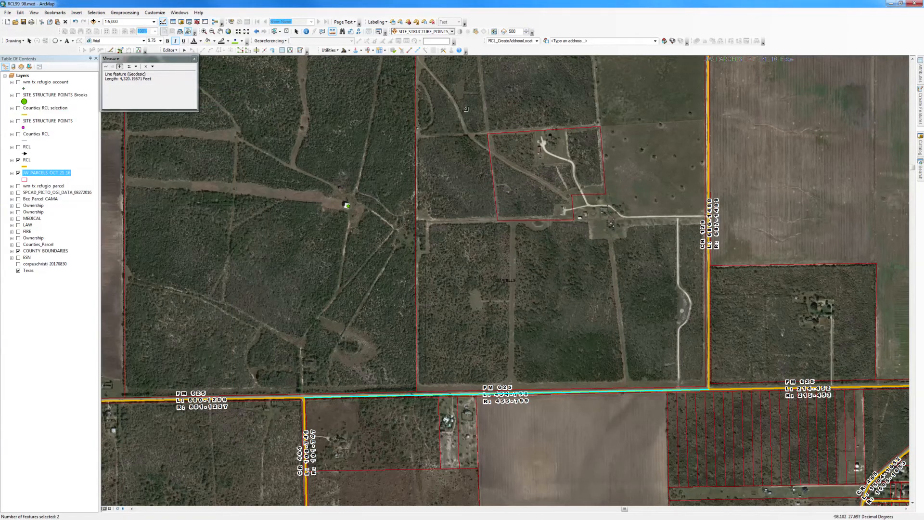
Choose the RCL_CreateAddressLocator locator and use Address Inspector in the southern part of the structure's parcel, north of FM 625.
left_click(537, 41)
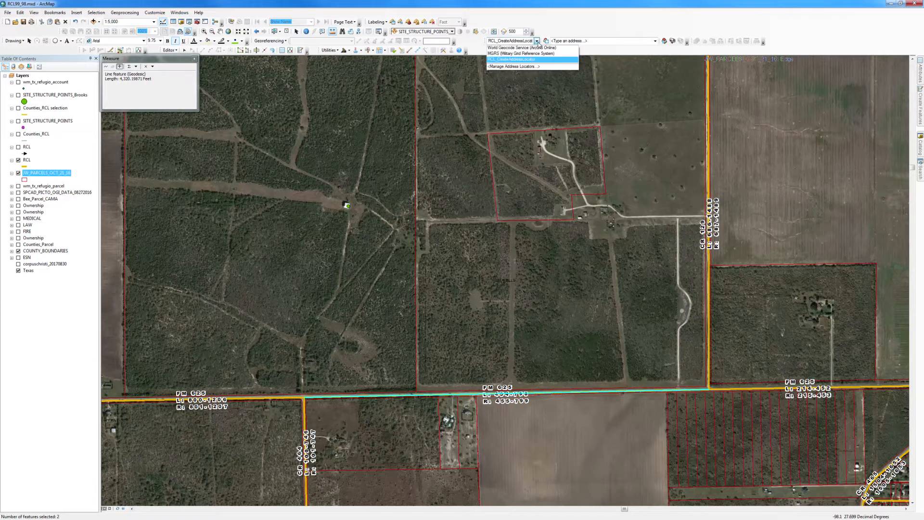
left_click(514, 61)
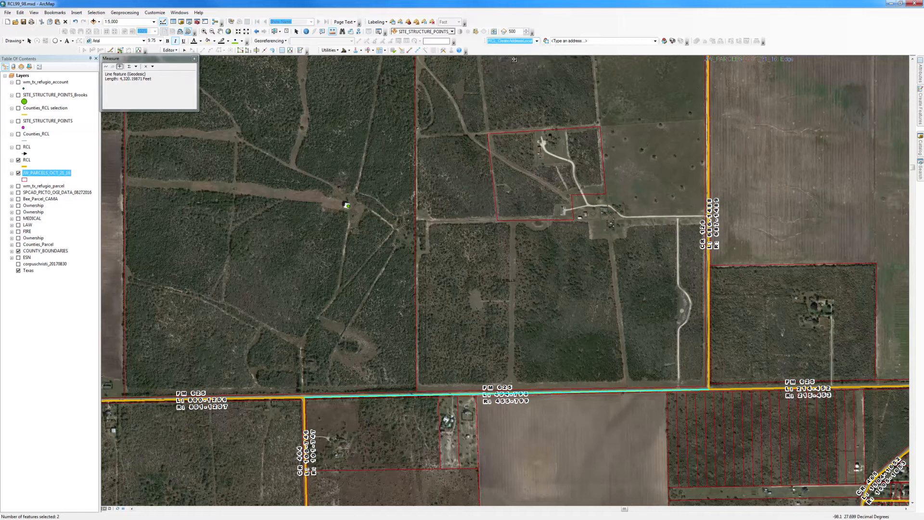
left_click(664, 42)
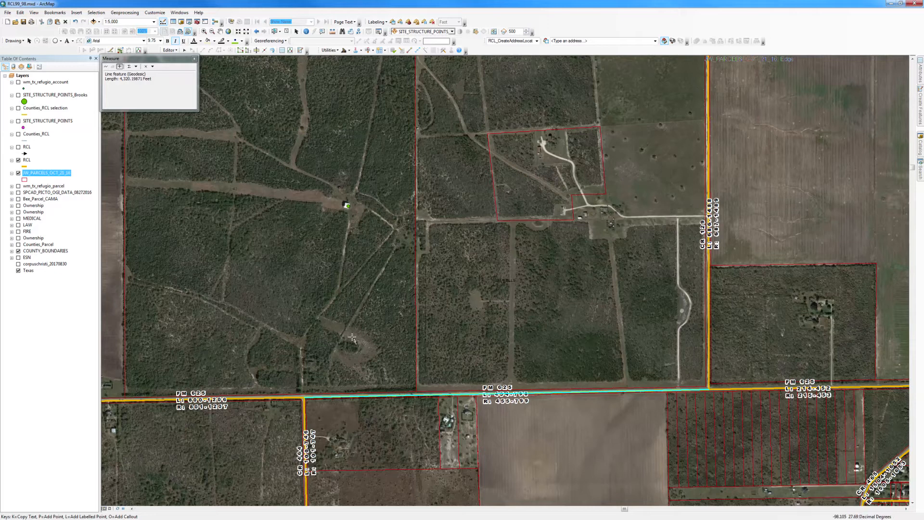
mouse_move(353, 348)
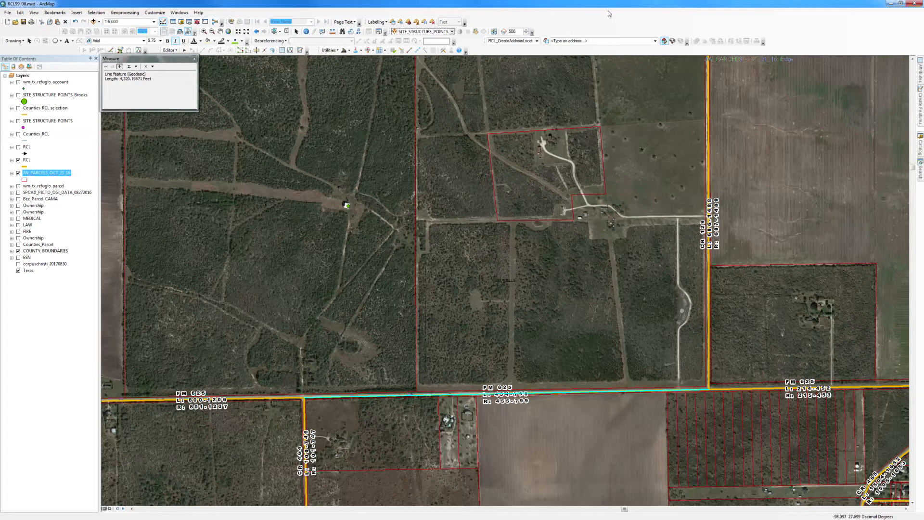
Geocode the structure's street address on FM 625 in Alice with the road centerline address locator.
left_click(603, 40)
type("7")
key("Return")
type("a")
key("BackSpace")
key("BackSpace")
key("Return")
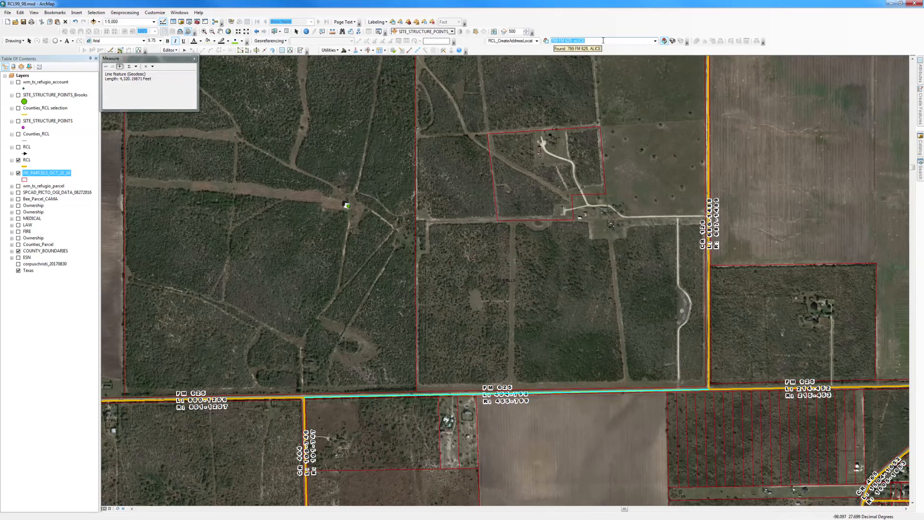
left_click(603, 40)
key("Return")
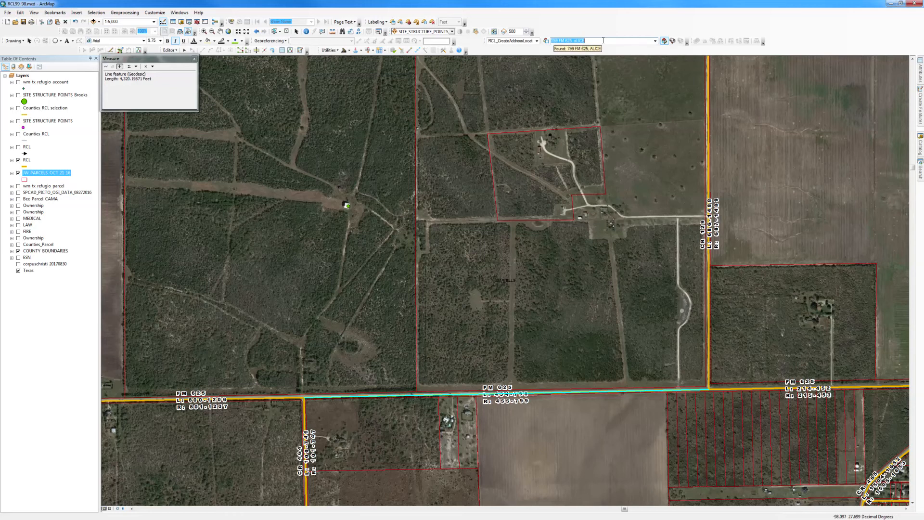